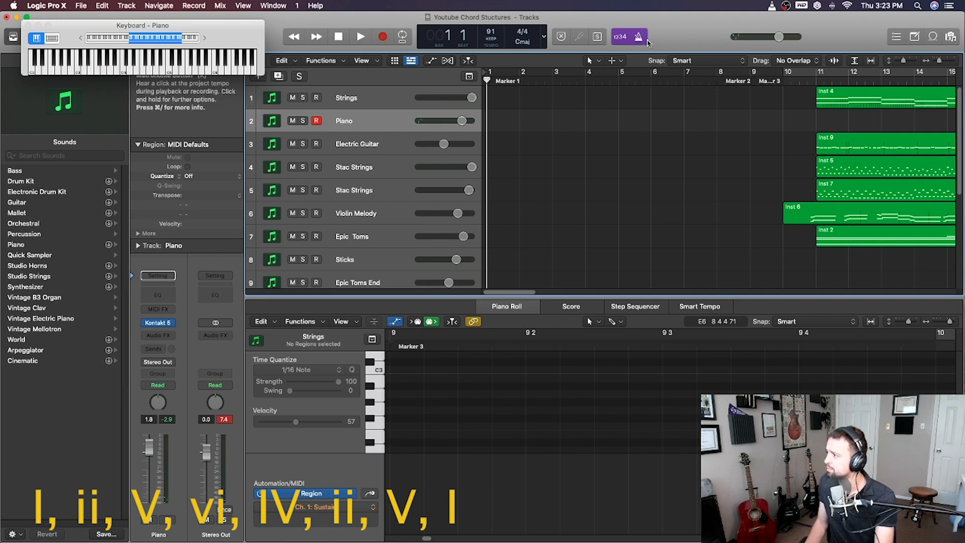
Record a Piano part over bars 1 to 8 and quantize all its notes to 1/8 Note
{"action": "left_click", "coordinate": [383, 37]}
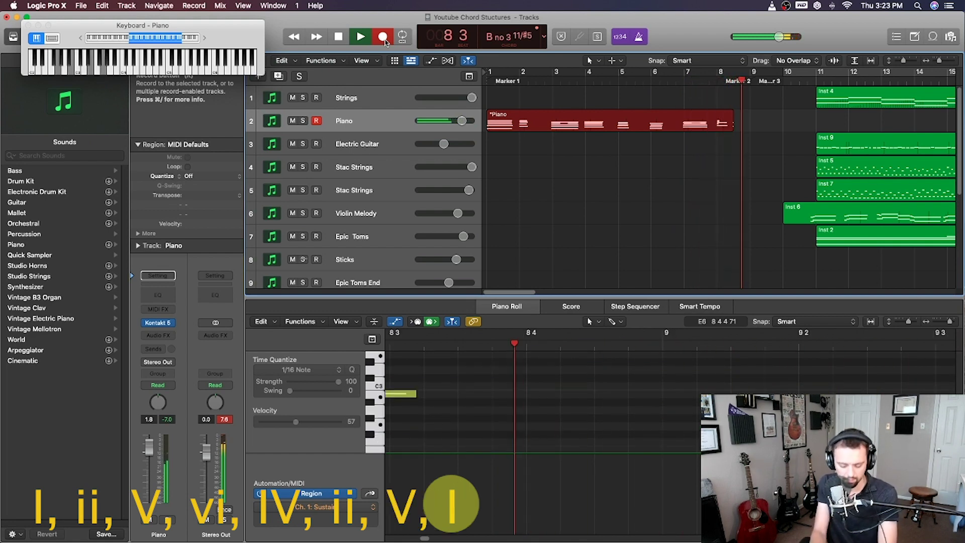
{"action": "key", "text": "space"}
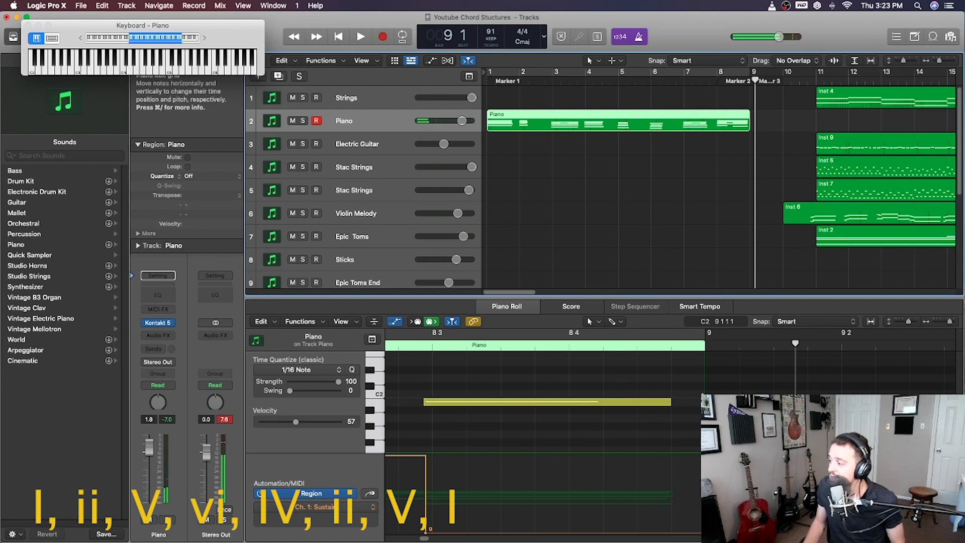
{"action": "key", "text": "super+a"}
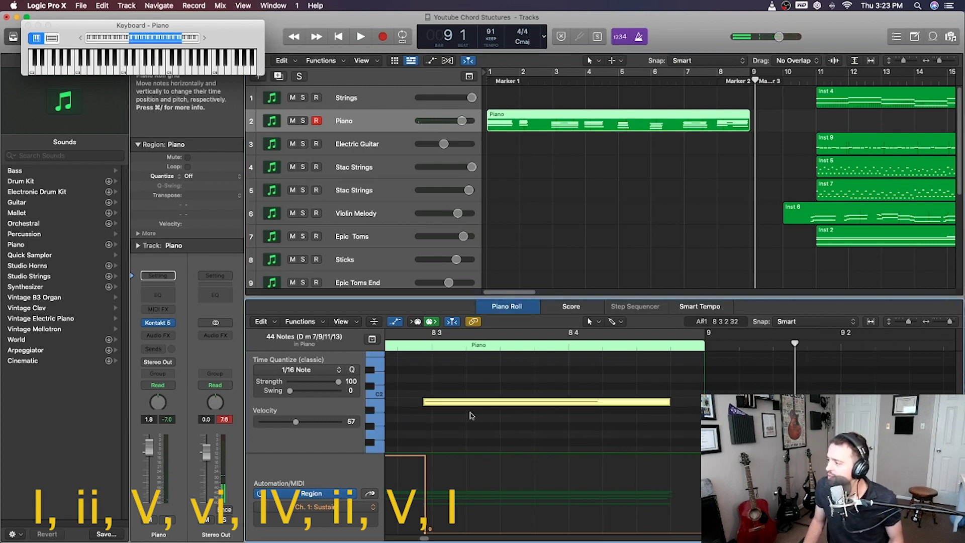
{"action": "left_click", "coordinate": [337, 370]}
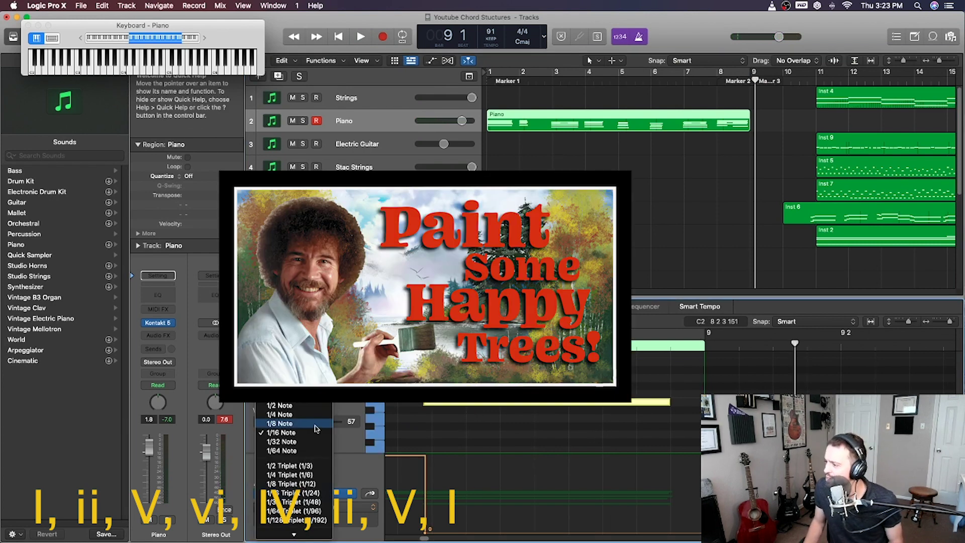
{"action": "left_click", "coordinate": [311, 425]}
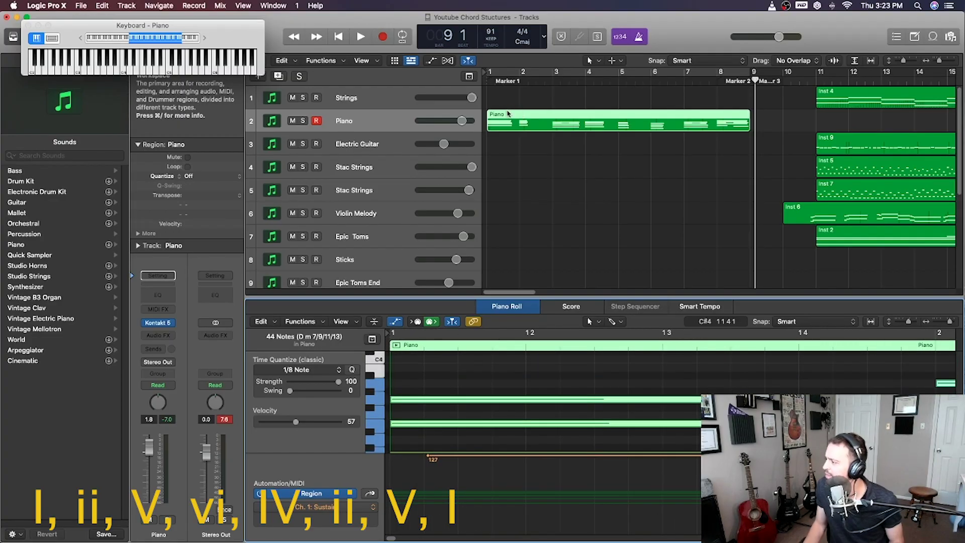
Record an Electric Guitar part from the start of the song through bar 8 and quantize all its notes to 1/8 Note
{"action": "left_click", "coordinate": [503, 95]}
{"action": "key", "text": "Return"}
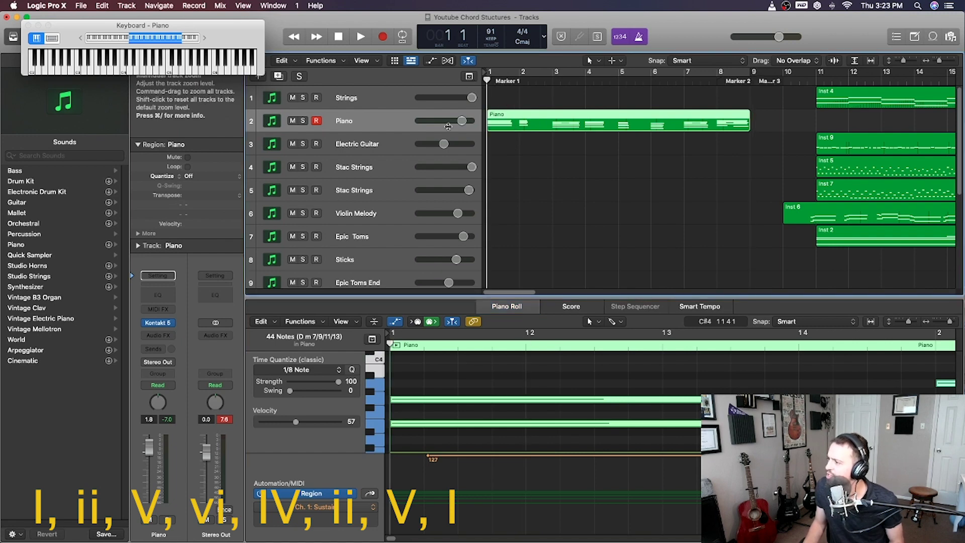
{"action": "left_click", "coordinate": [373, 148]}
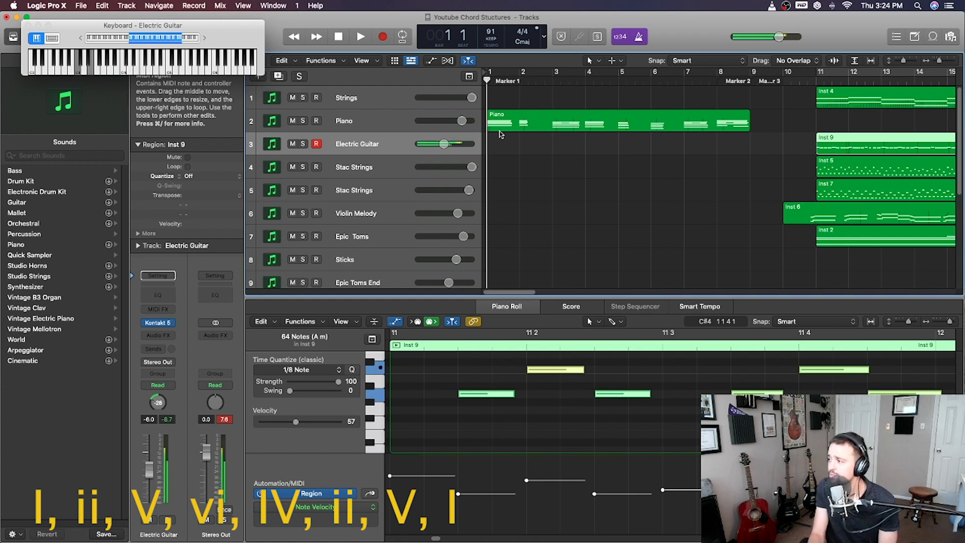
{"action": "left_click", "coordinate": [381, 37]}
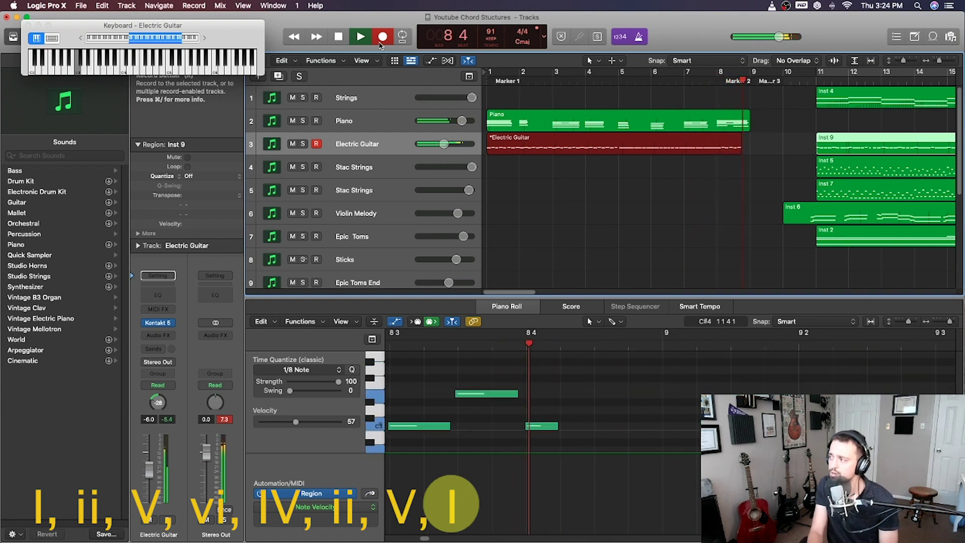
{"action": "key", "text": "space"}
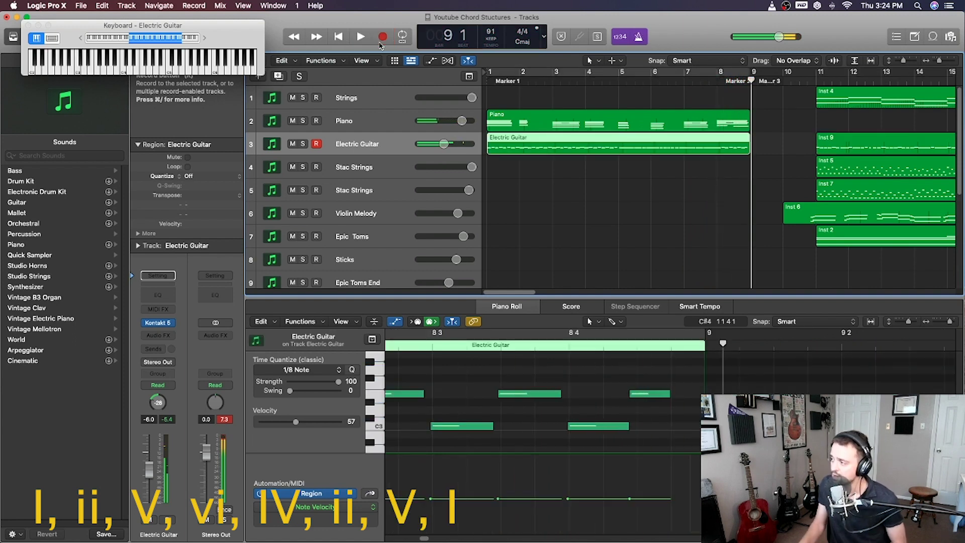
{"action": "left_click", "coordinate": [601, 389]}
{"action": "key", "text": "super+a"}
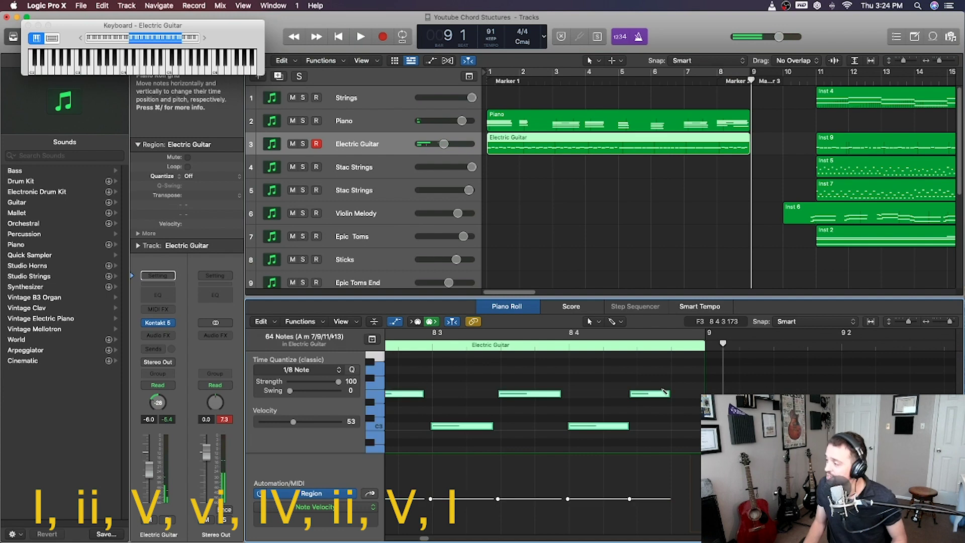
{"action": "left_click", "coordinate": [353, 370]}
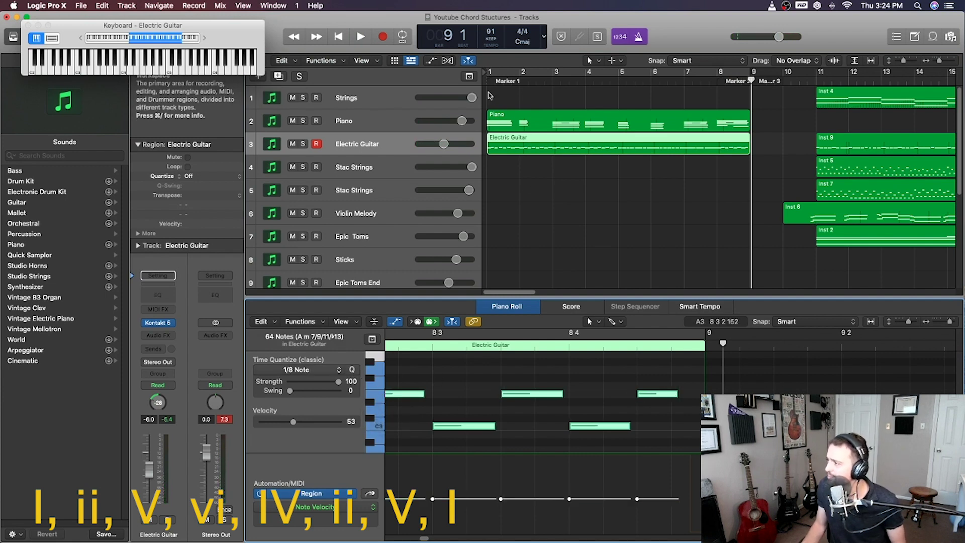
Record a part on Stac Strings track 4 from bar 1 through bar 8 and quantize all its notes to 1/8 Note
{"action": "key", "text": "Return"}
{"action": "key", "text": "space"}
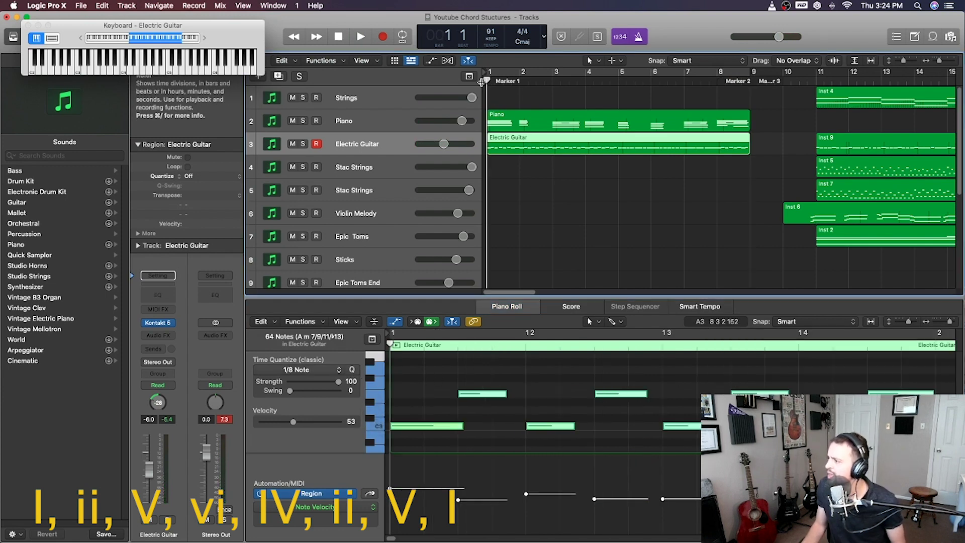
{"action": "left_click", "coordinate": [375, 171]}
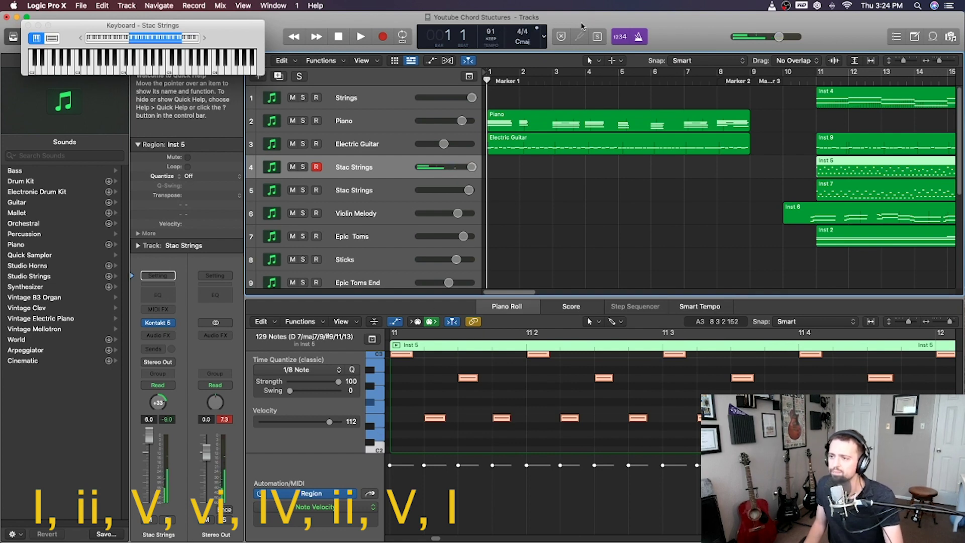
{"action": "left_click", "coordinate": [382, 38]}
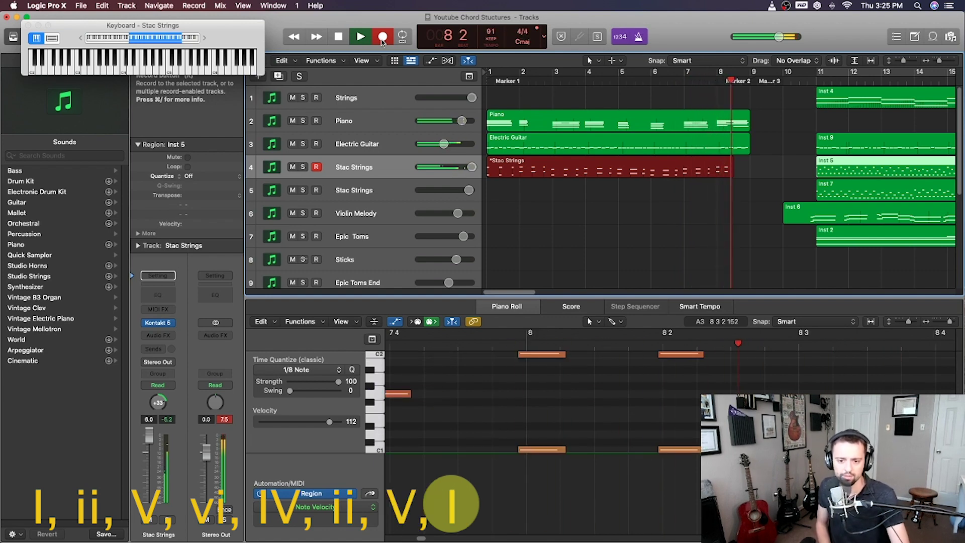
{"action": "key", "text": "space"}
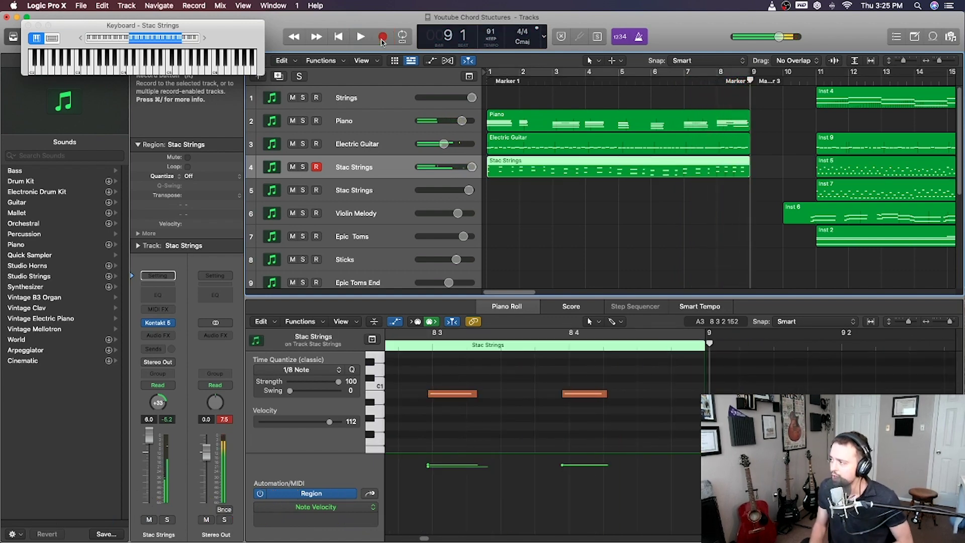
{"action": "left_click", "coordinate": [674, 437]}
{"action": "scroll", "coordinate": [675, 438], "scroll_direction": "right", "scroll_amount": 1}
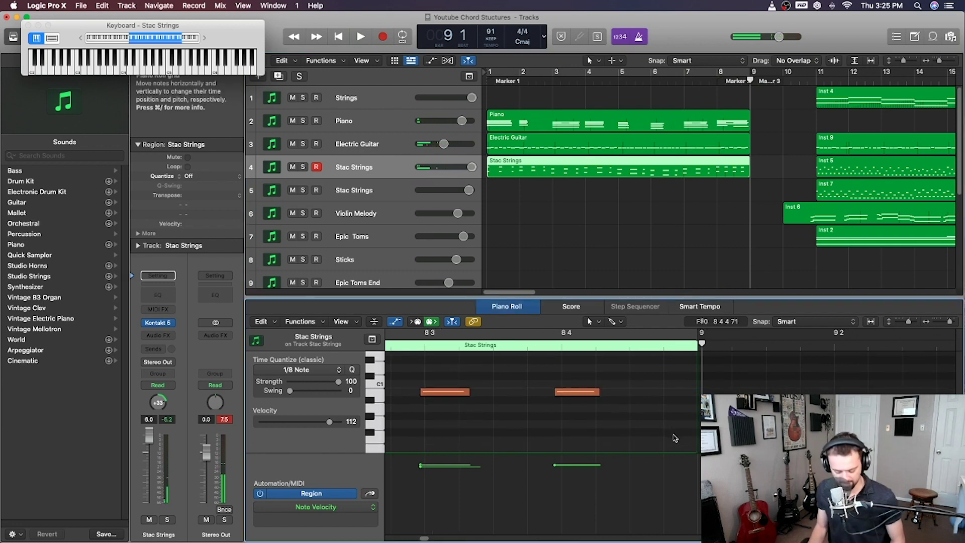
{"action": "key", "text": "super+a"}
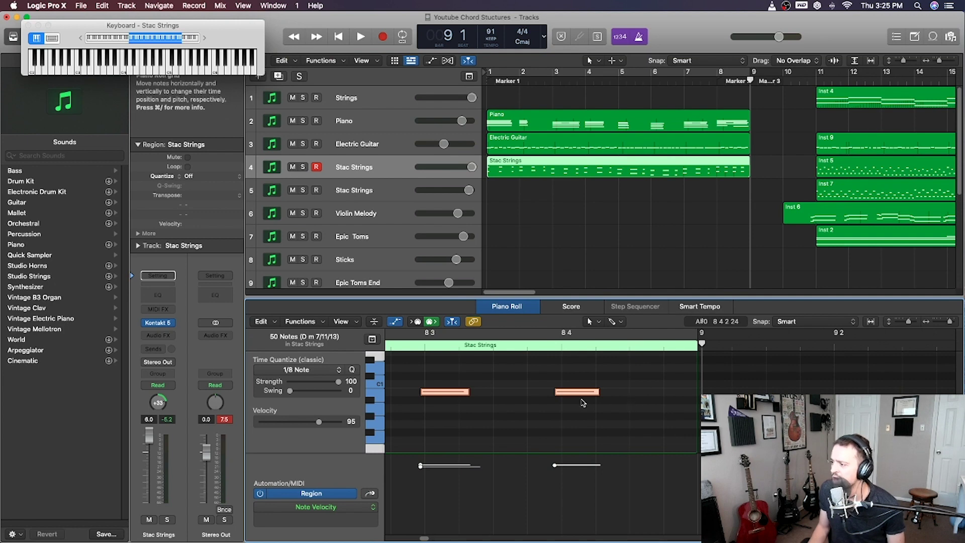
{"action": "left_click", "coordinate": [352, 369]}
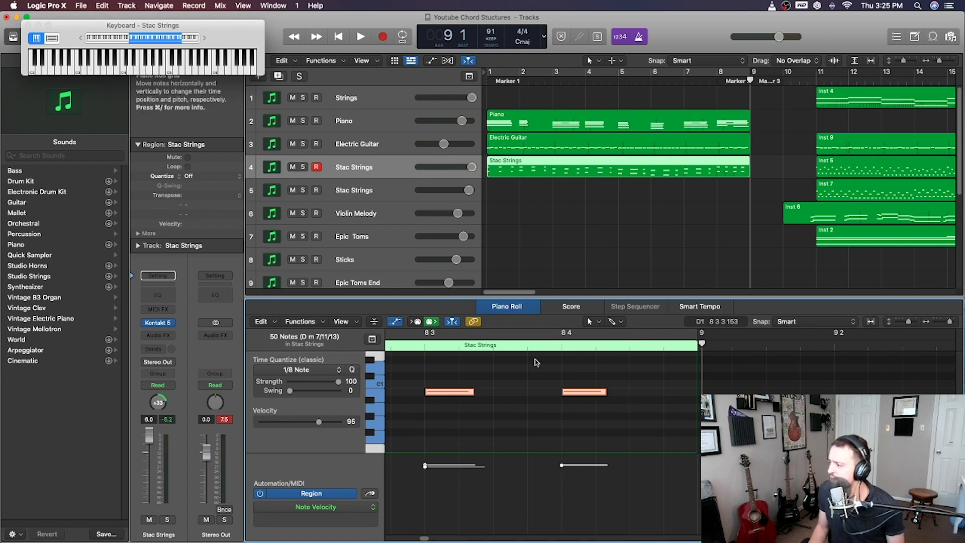
Record a Sticks part from bar 1 through bar 8, quantize all its notes to 1/16 Note and return the playhead to the start
{"action": "key", "text": "Return"}
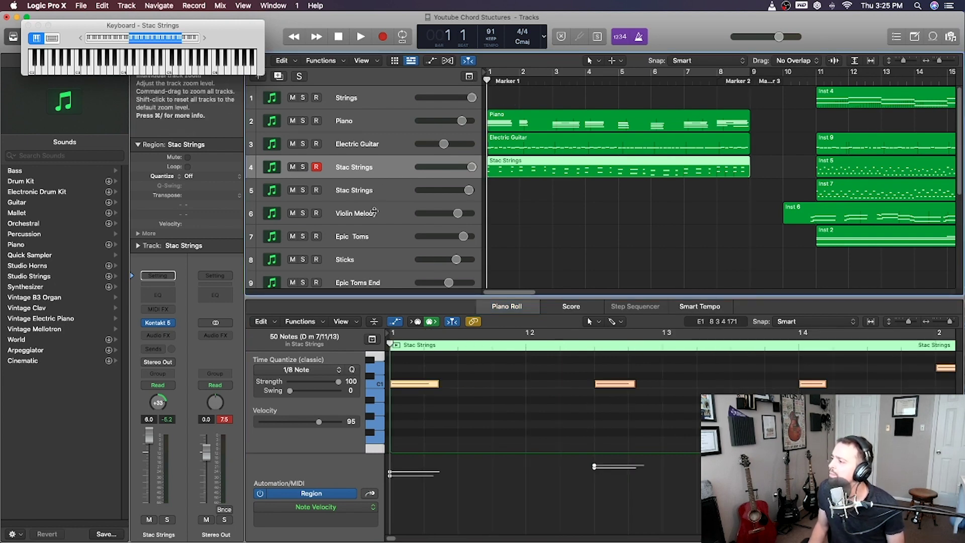
{"action": "left_click", "coordinate": [383, 259]}
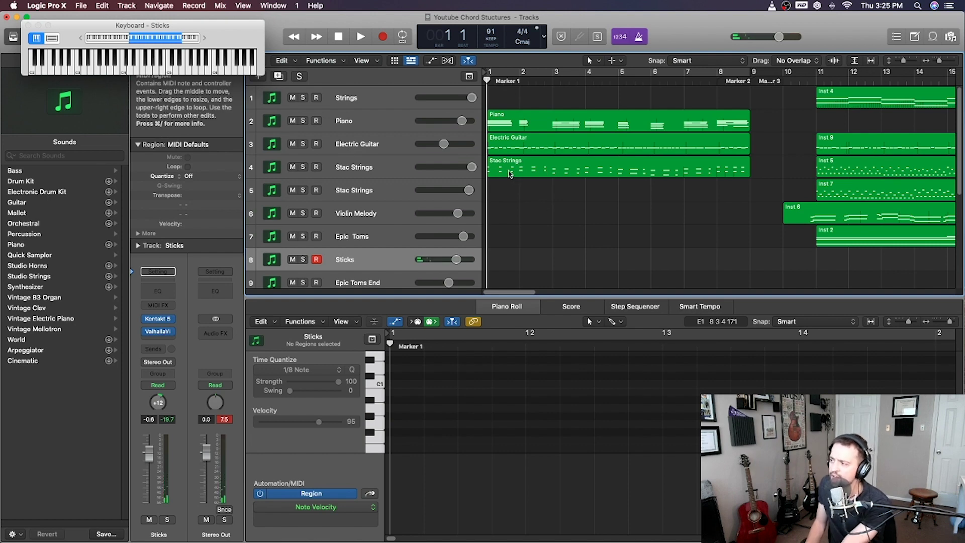
{"action": "left_click", "coordinate": [383, 38]}
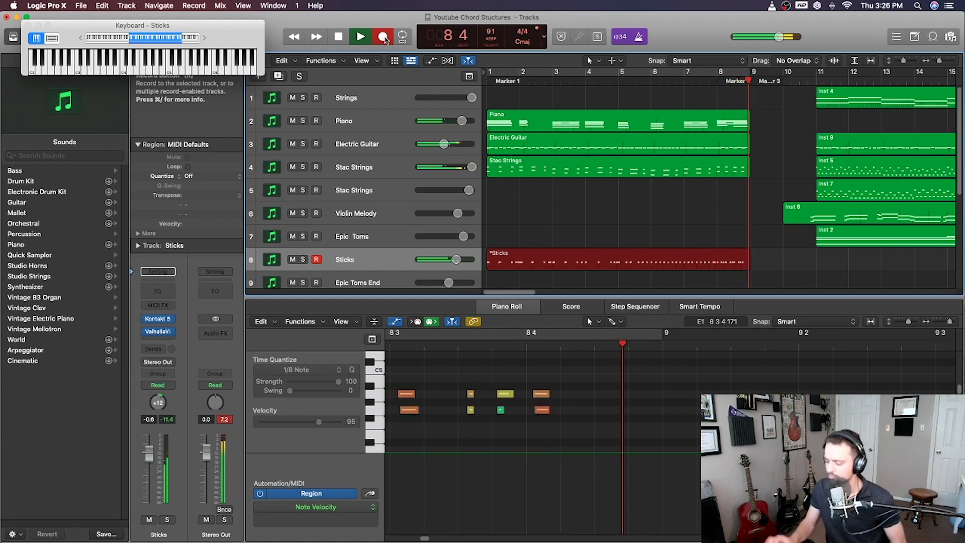
{"action": "key", "text": "space"}
{"action": "left_click", "coordinate": [477, 402]}
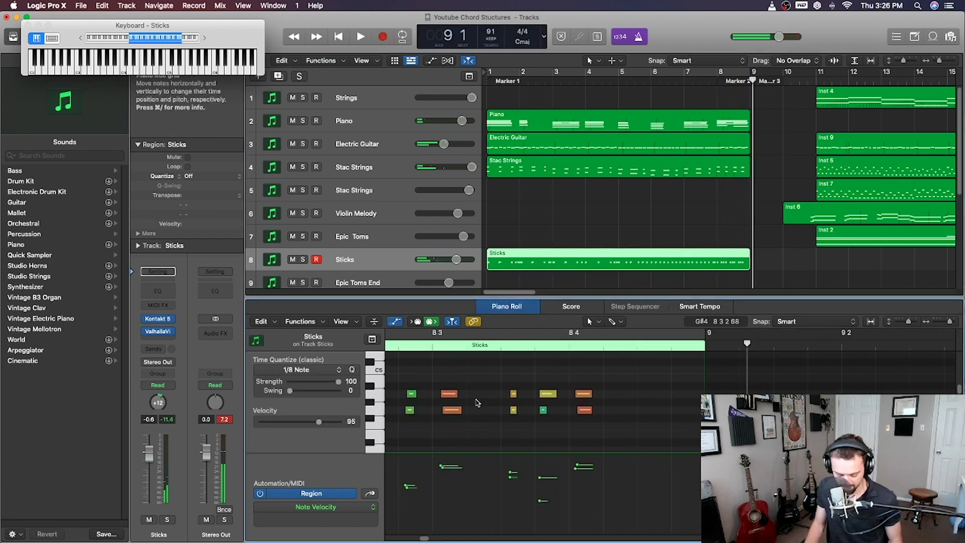
{"action": "key", "text": "super+a"}
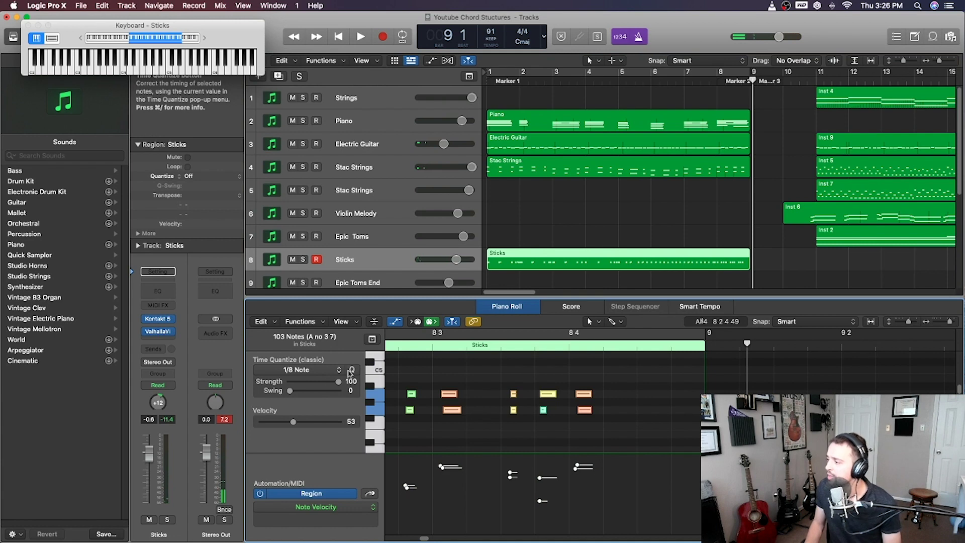
{"action": "left_click", "coordinate": [307, 370]}
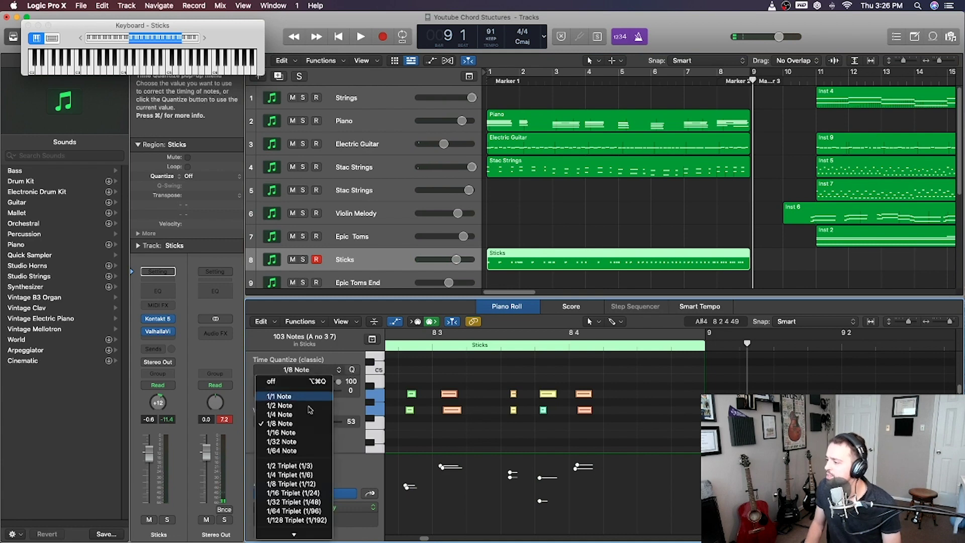
{"action": "left_click", "coordinate": [317, 433]}
{"action": "left_click", "coordinate": [495, 76]}
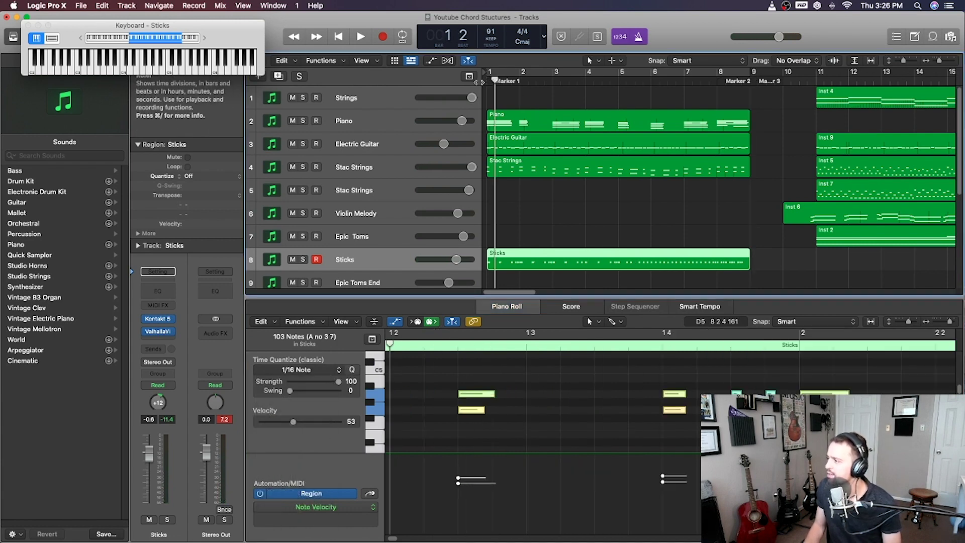
{"action": "key", "text": "Return"}
Record a two-note hit on the Epic Toms End track with the playhead set to bar 8, stopping at bar 9
{"action": "scroll", "coordinate": [372, 270], "scroll_direction": "down", "scroll_amount": 1}
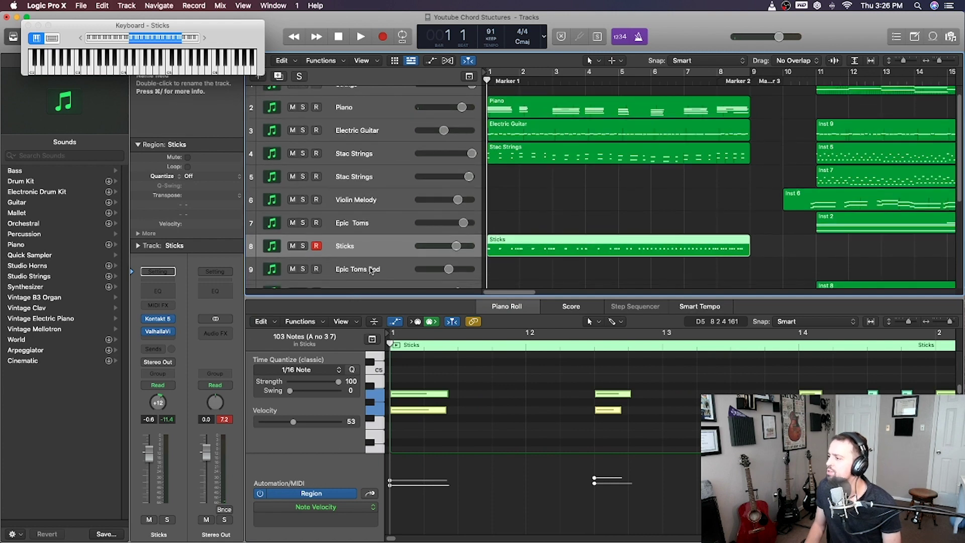
{"action": "left_click", "coordinate": [369, 270]}
{"action": "scroll", "coordinate": [801, 149], "scroll_direction": "right", "scroll_amount": 8}
{"action": "scroll", "coordinate": [642, 151], "scroll_direction": "down", "scroll_amount": 3}
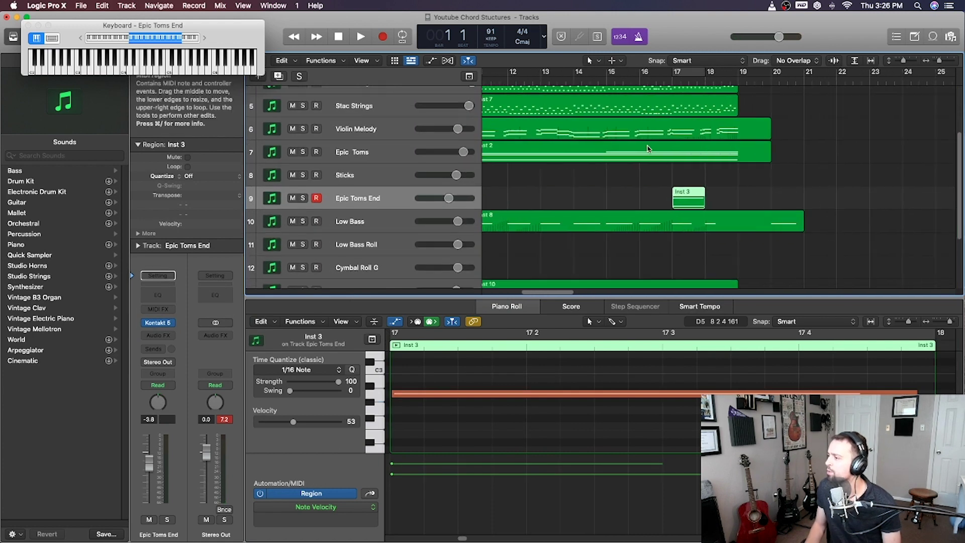
{"action": "scroll", "coordinate": [647, 153], "scroll_direction": "left", "scroll_amount": 2}
{"action": "left_click", "coordinate": [612, 80]}
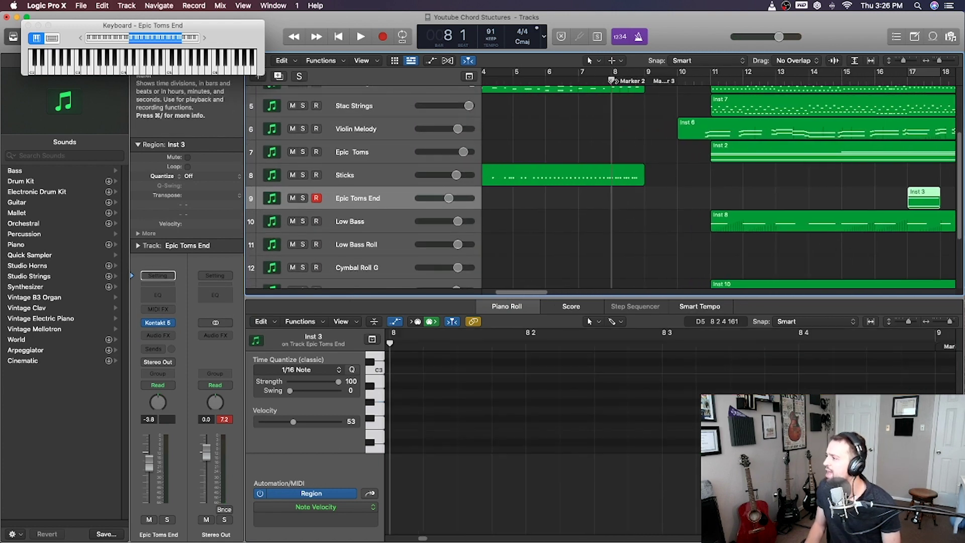
{"action": "mouse_move", "coordinate": [611, 80]}
{"action": "left_mouse_down"}
{"action": "mouse_move", "coordinate": [598, 81]}
{"action": "mouse_move", "coordinate": [614, 79]}
{"action": "left_mouse_up"}
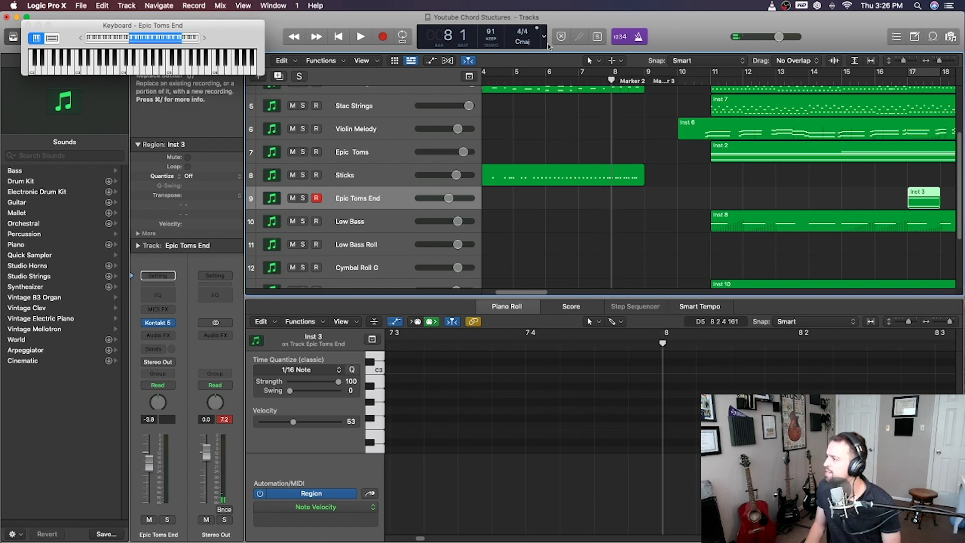
{"action": "left_click", "coordinate": [385, 40]}
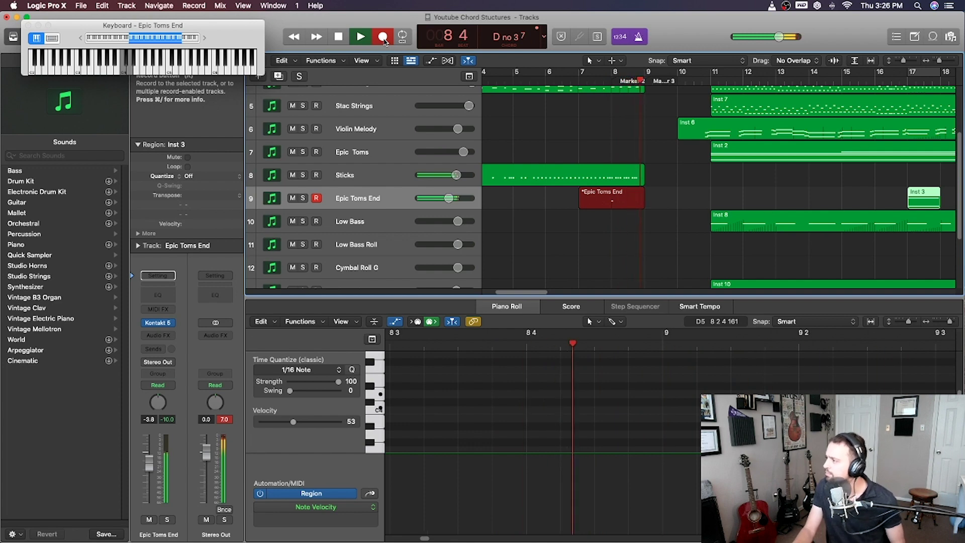
{"action": "key", "text": "space"}
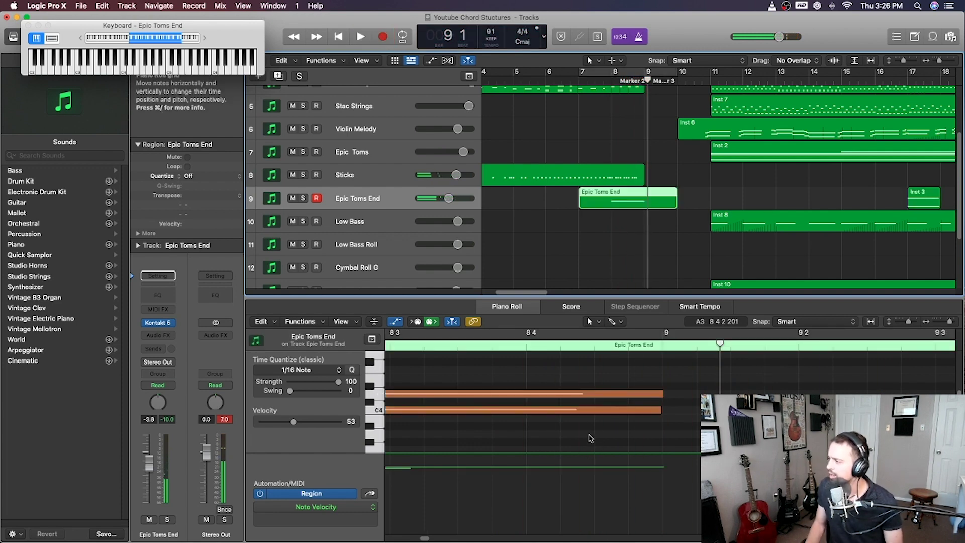
Quantize all notes of the new Epic Toms End region to 1/8 Note
{"action": "left_click", "coordinate": [577, 379]}
{"action": "key", "text": "super+a"}
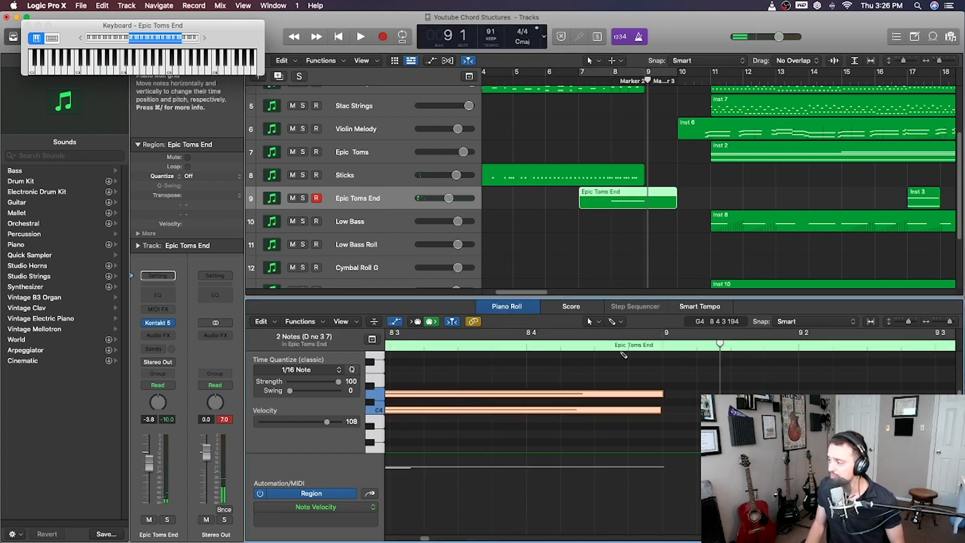
{"action": "left_click", "coordinate": [344, 370]}
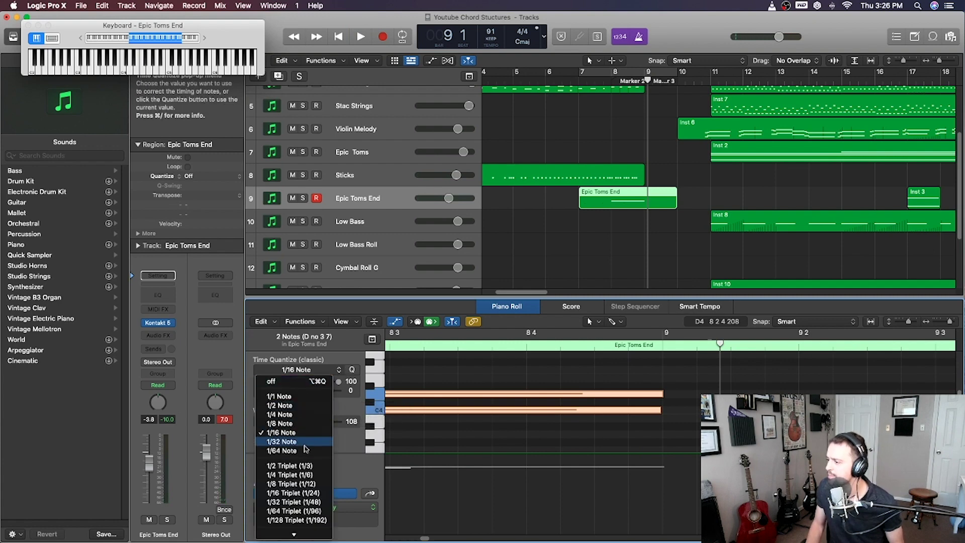
{"action": "left_click", "coordinate": [302, 424]}
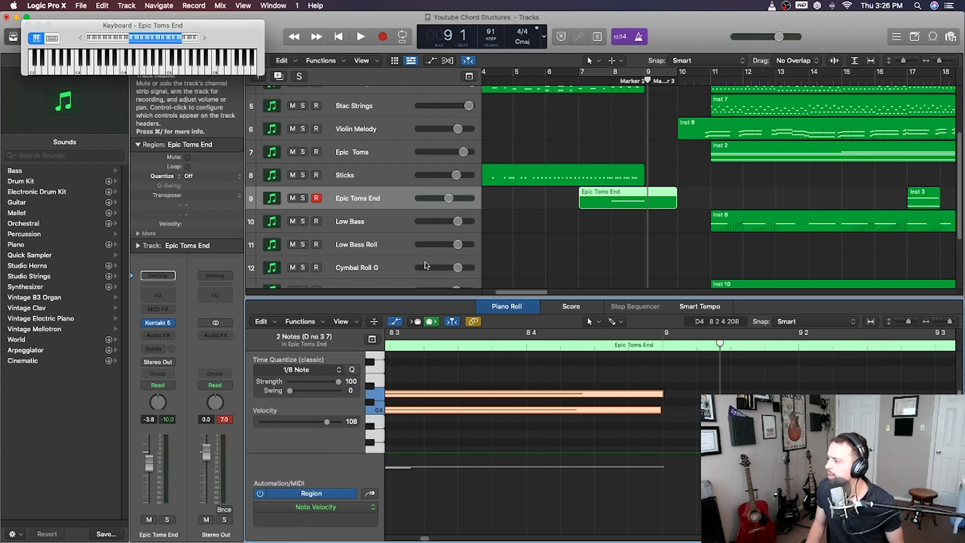
Record a part on the Low Bass track from bar 1 through bar 8
{"action": "left_click", "coordinate": [350, 230]}
{"action": "scroll", "coordinate": [492, 79], "scroll_direction": "left", "scroll_amount": 5}
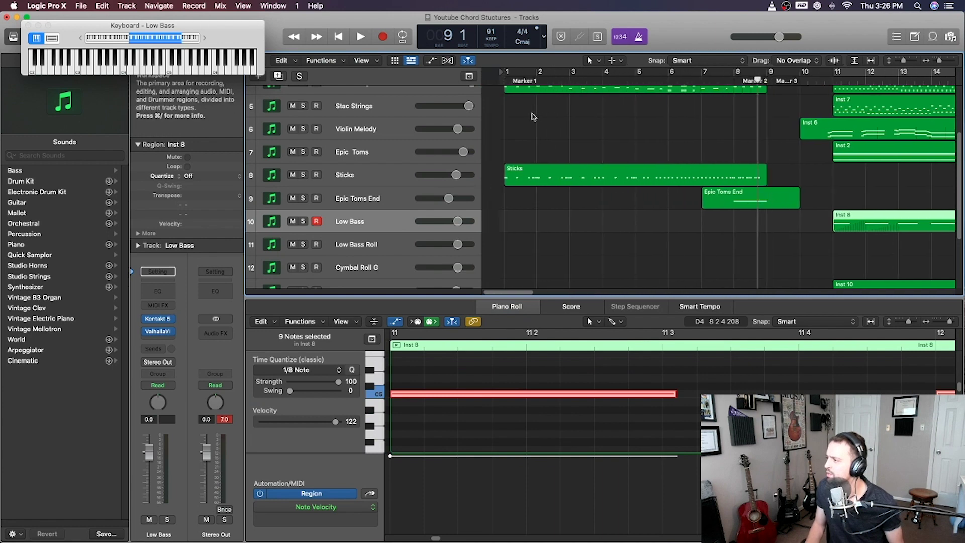
{"action": "left_click", "coordinate": [491, 77]}
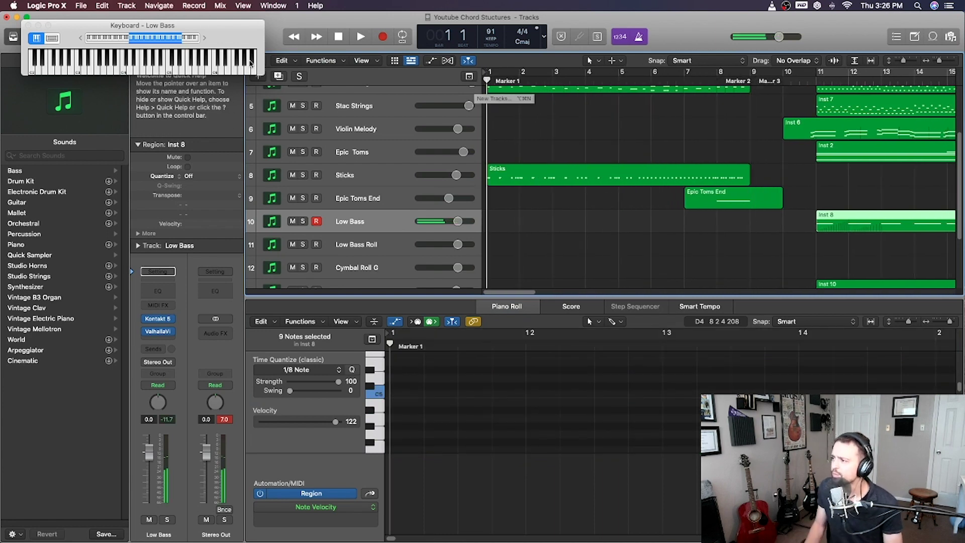
{"action": "left_click", "coordinate": [383, 39]}
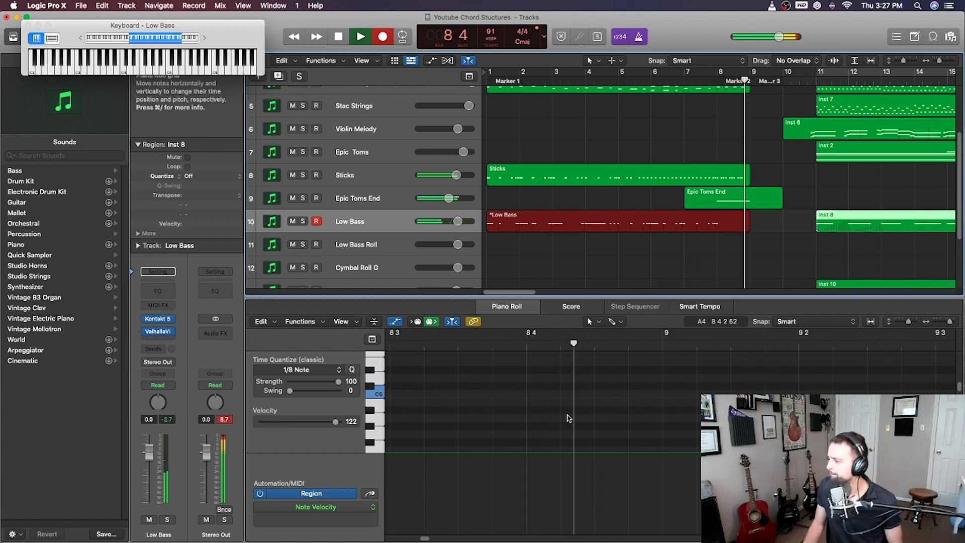
{"action": "key", "text": "space"}
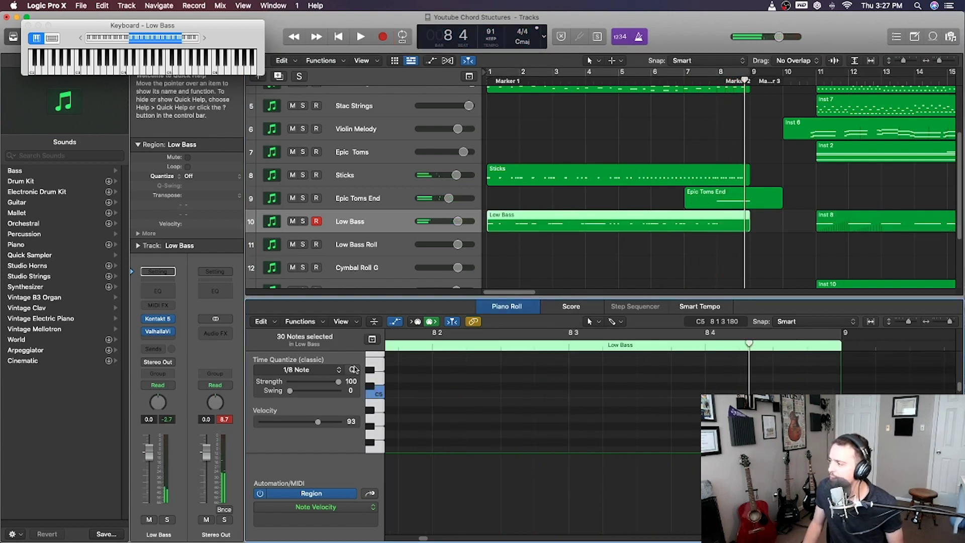
Quantize all notes of the new Low Bass region to 1/16 Note and return the playhead to the start
{"action": "left_click", "coordinate": [345, 371]}
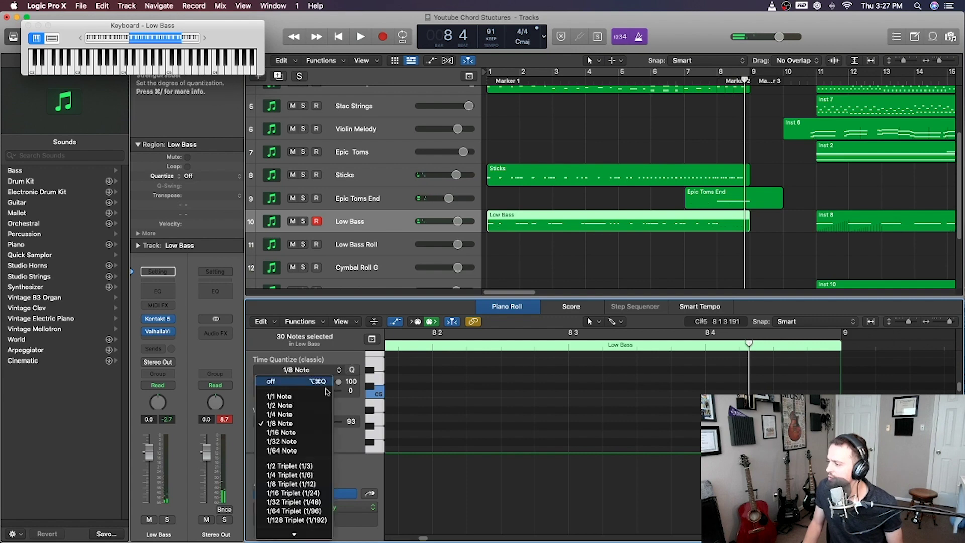
{"action": "left_click", "coordinate": [321, 432]}
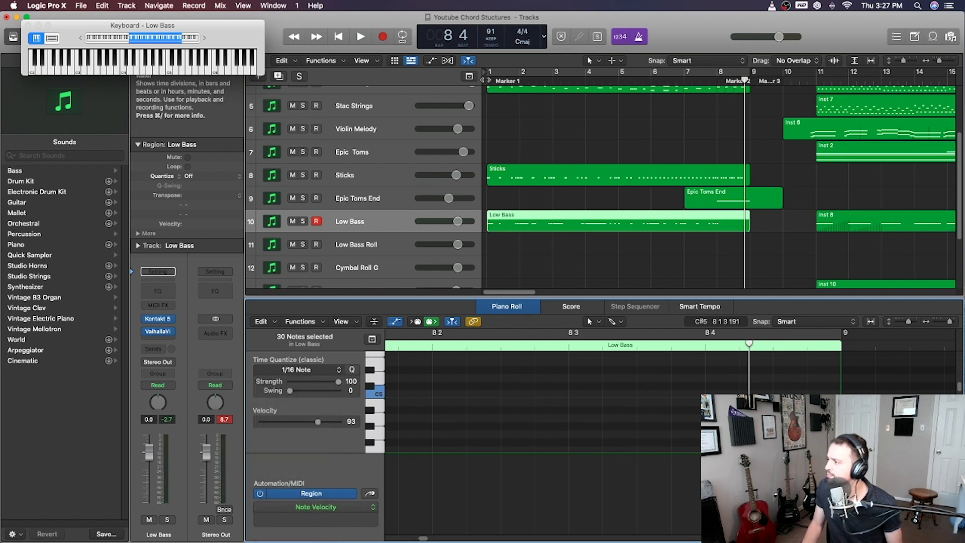
{"action": "key", "text": "Return"}
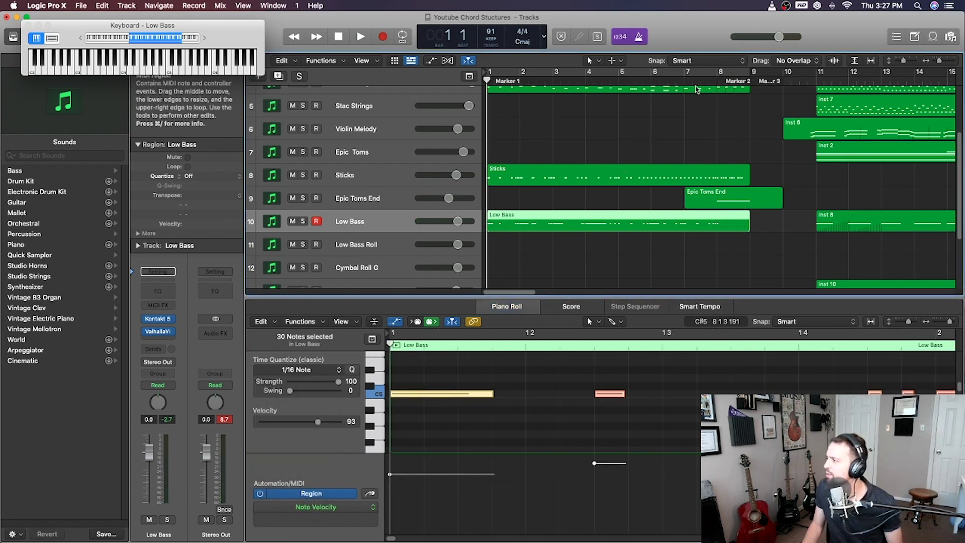
Record a roll on the Low Bass Roll track with the playhead set to bar 8, stopping in bar 9
{"action": "left_click", "coordinate": [716, 80]}
{"action": "left_click_drag", "start_coordinate": [705, 82], "coordinate": [716, 80]}
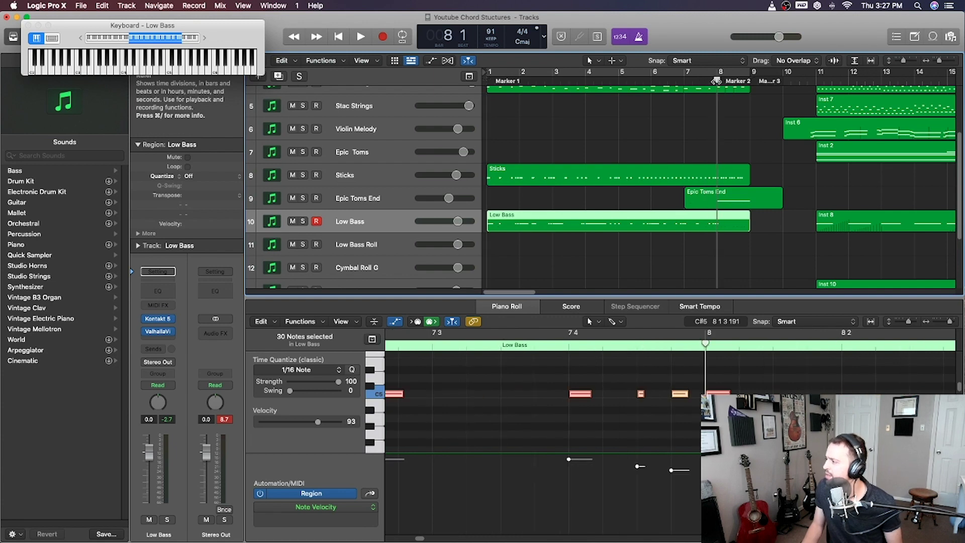
{"action": "left_click", "coordinate": [424, 244]}
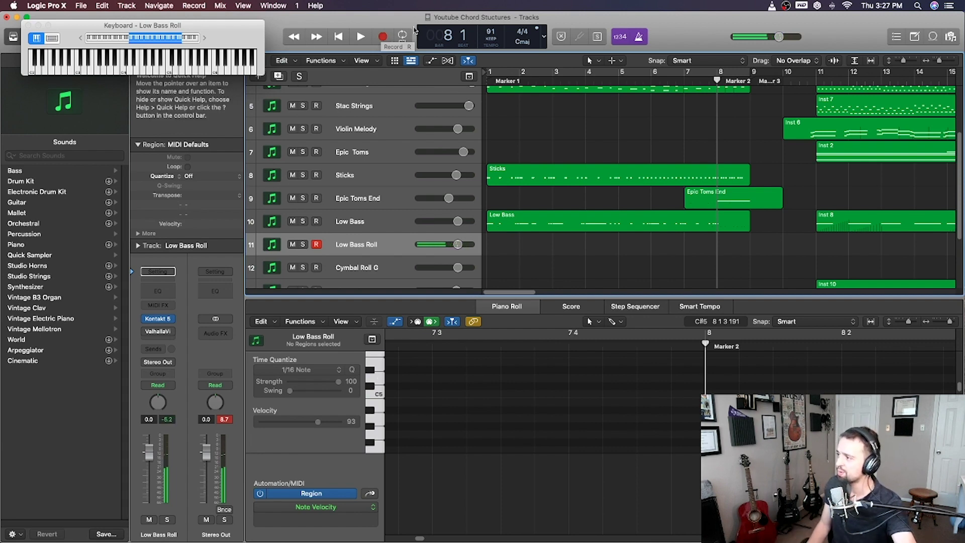
{"action": "left_click", "coordinate": [381, 37]}
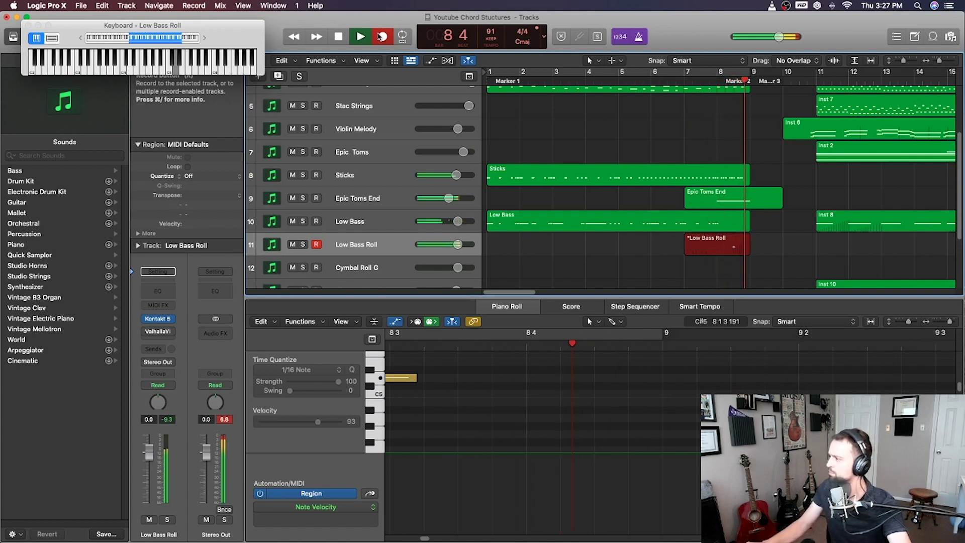
{"action": "key", "text": "space"}
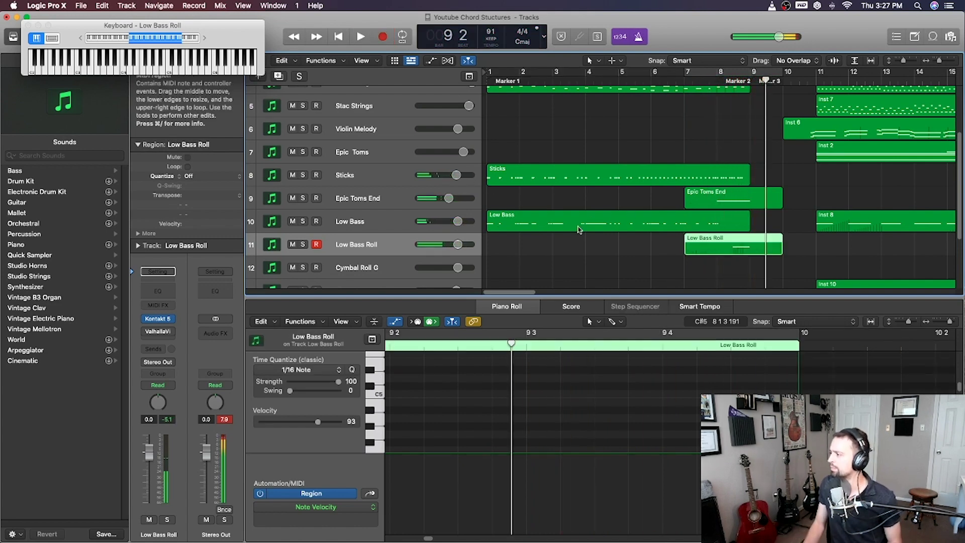
Record a cymbal roll on the Cymbal Roll G track with the playhead set to bar 8, stopping in bar 9
{"action": "left_click", "coordinate": [386, 274]}
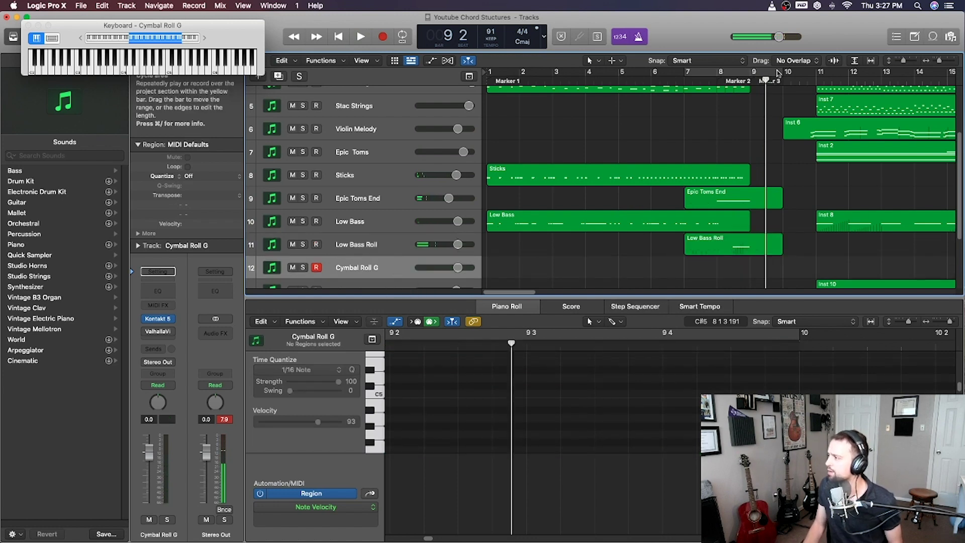
{"action": "left_click", "coordinate": [718, 80]}
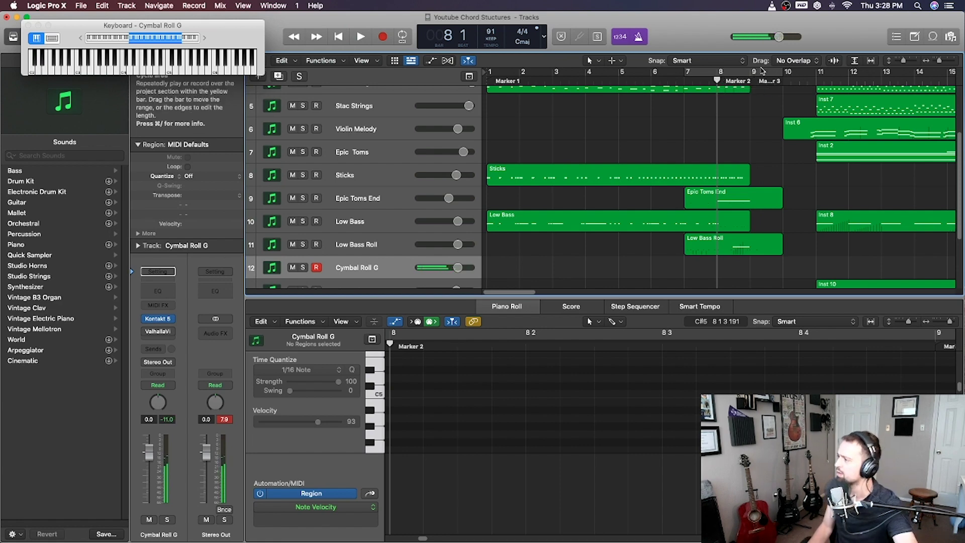
{"action": "left_click", "coordinate": [384, 37]}
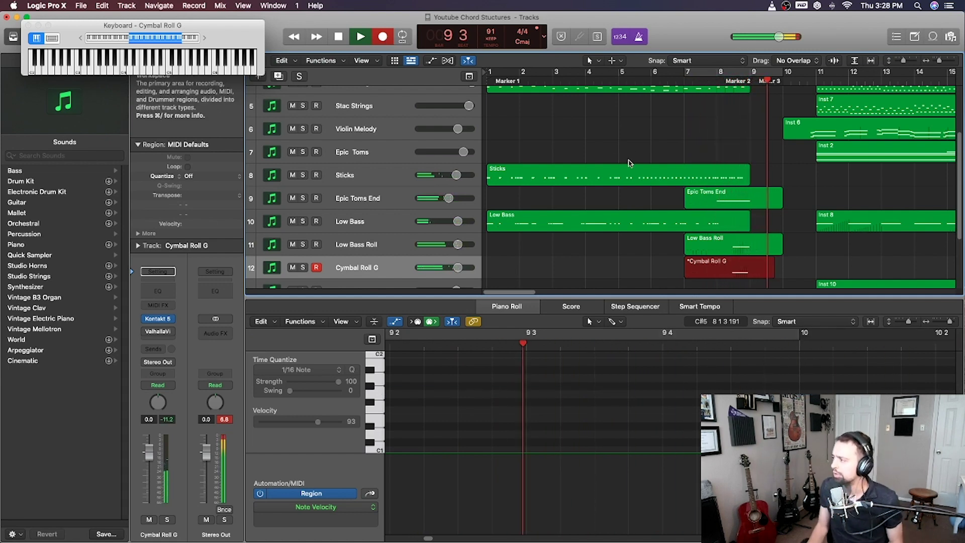
{"action": "key", "text": "space"}
{"action": "scroll", "coordinate": [737, 186], "scroll_direction": "down", "scroll_amount": 2}
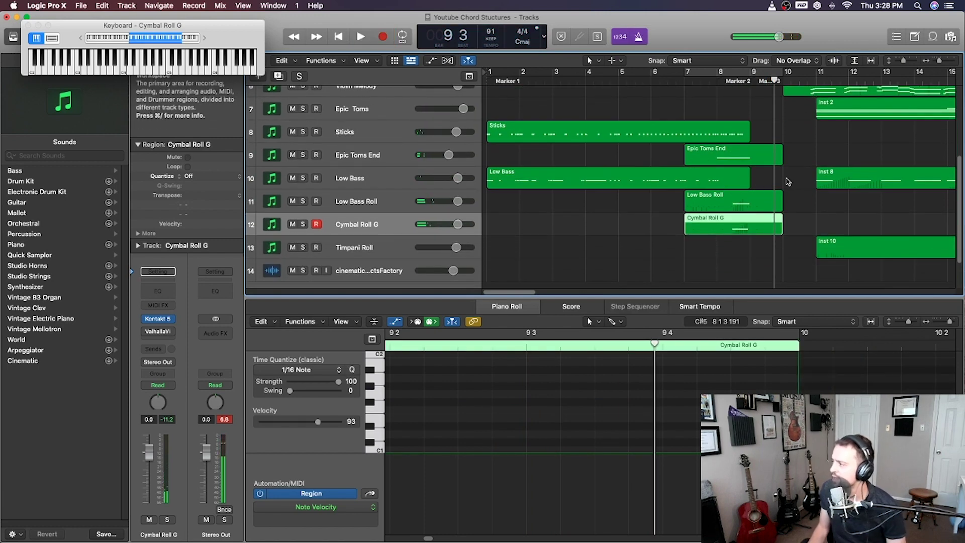
Turn off the metronome and play the arrangement from bar 1 into bar 9
{"action": "left_click", "coordinate": [637, 39]}
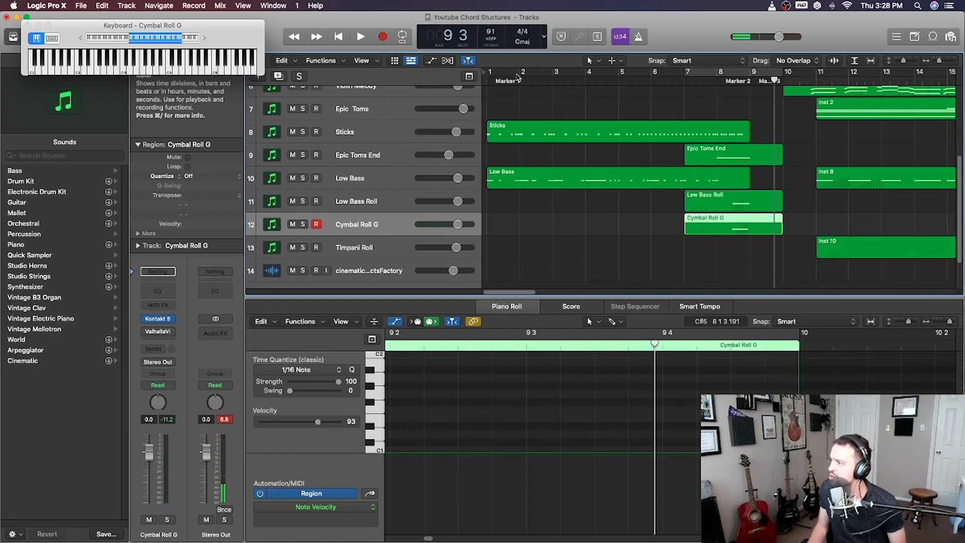
{"action": "left_click", "coordinate": [505, 79]}
{"action": "scroll", "coordinate": [593, 176], "scroll_direction": "up", "scroll_amount": 1}
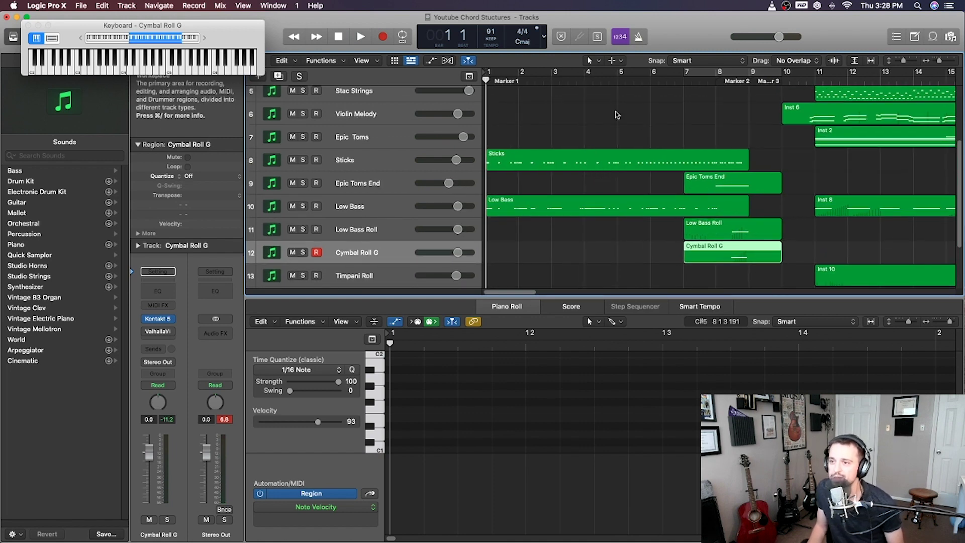
{"action": "key", "text": "space"}
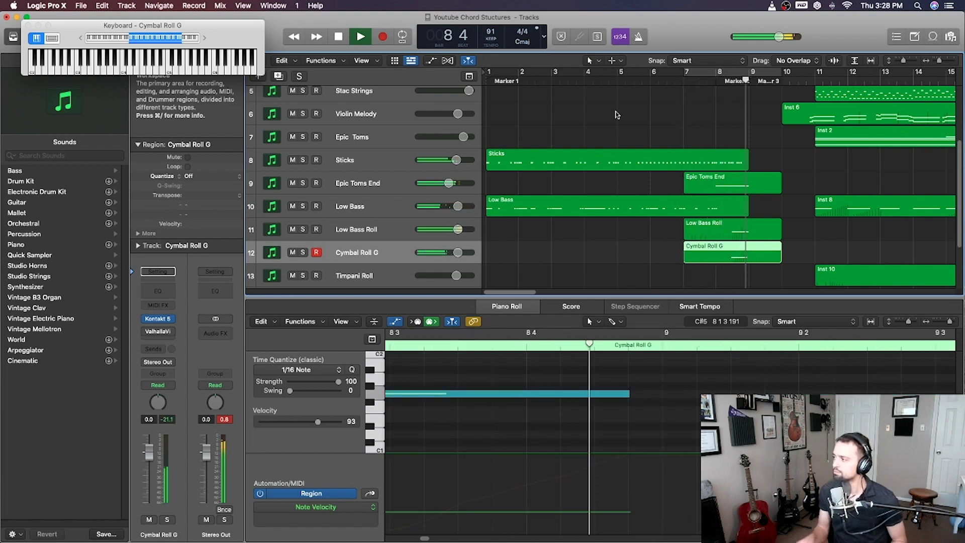
{"action": "key", "text": "space"}
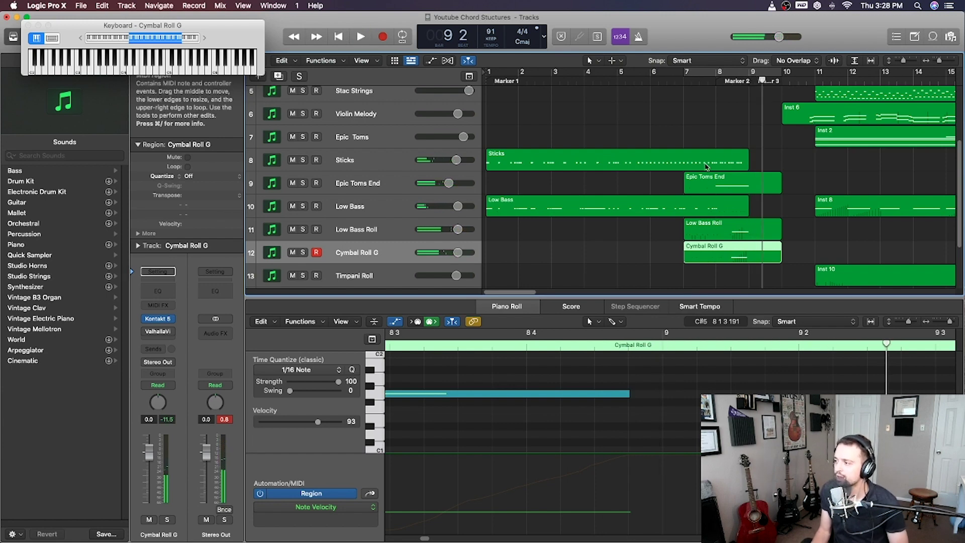
Move all the existing Inst regions two bars earlier so the second section starts at bar 9, and return the playhead to bar 1
{"action": "scroll", "coordinate": [738, 203], "scroll_direction": "right", "scroll_amount": 1}
{"action": "scroll", "coordinate": [738, 203], "scroll_direction": "right", "scroll_amount": 8}
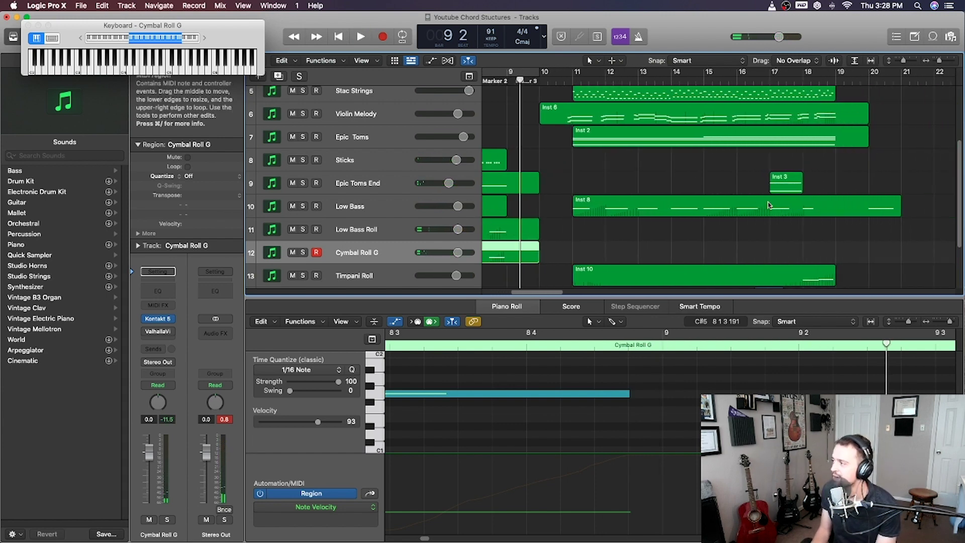
{"action": "scroll", "coordinate": [628, 241], "scroll_direction": "down", "scroll_amount": 3}
{"action": "left_click_drag", "start_coordinate": [598, 258], "coordinate": [850, 88]}
{"action": "scroll", "coordinate": [753, 176], "scroll_direction": "left", "scroll_amount": 7}
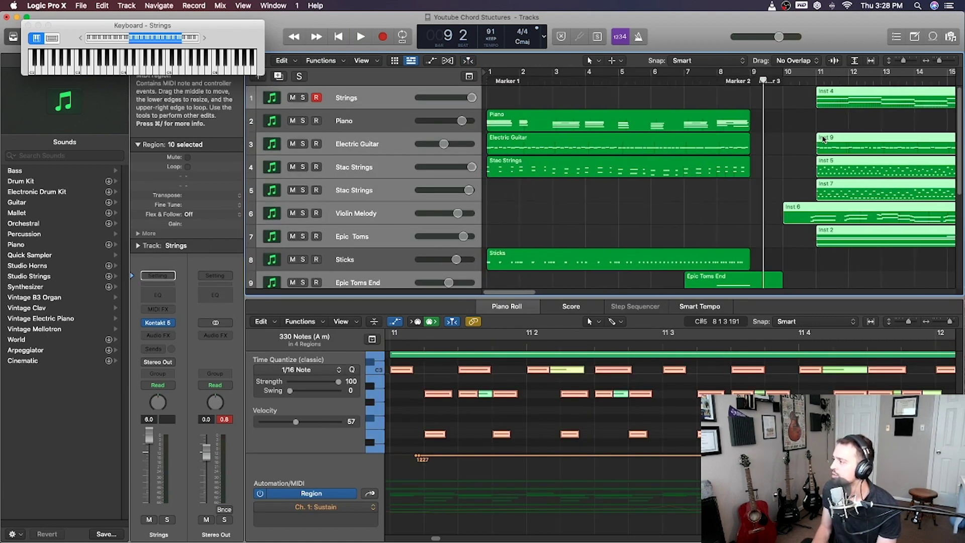
{"action": "left_click_drag", "start_coordinate": [823, 143], "coordinate": [756, 141]}
{"action": "scroll", "coordinate": [512, 90], "scroll_direction": "left", "scroll_amount": 1}
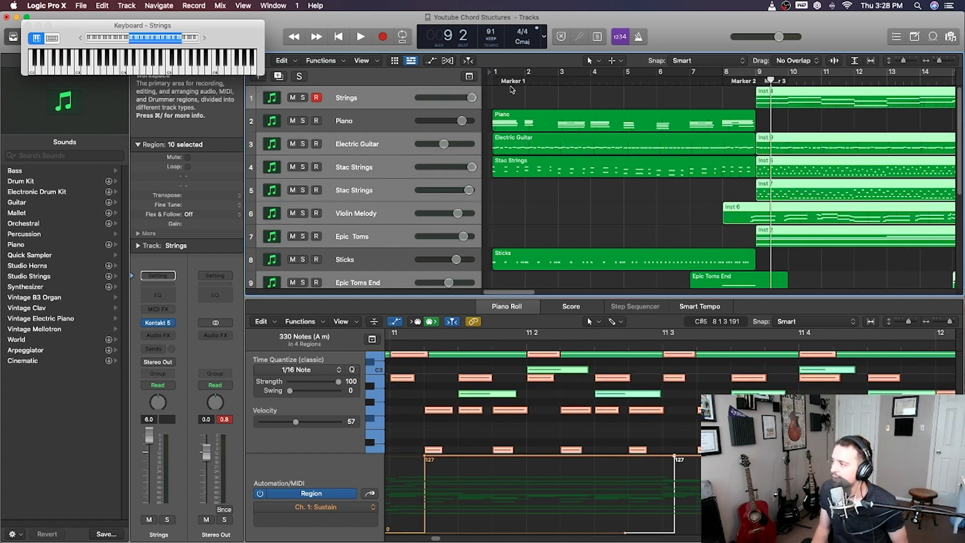
{"action": "left_click", "coordinate": [489, 78]}
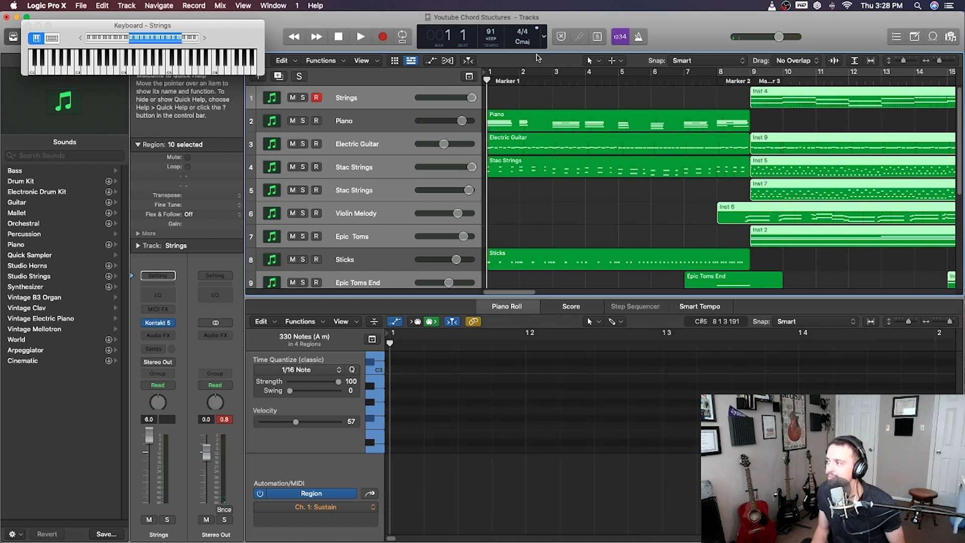